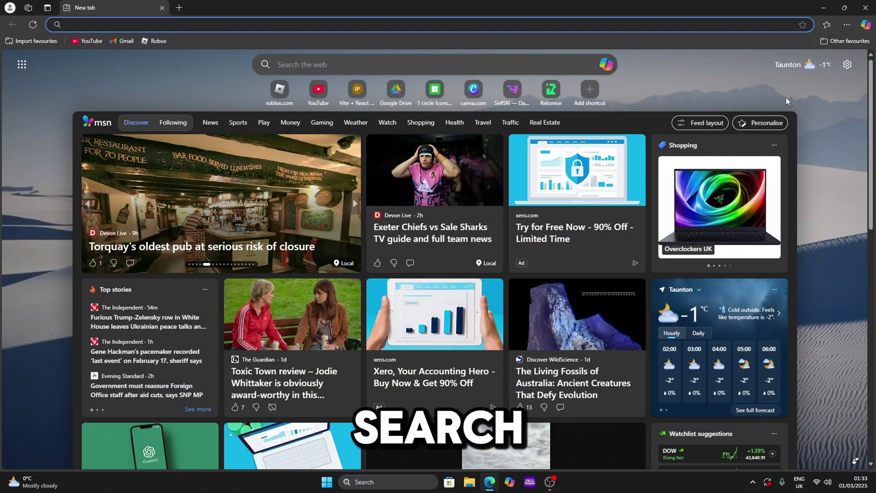
pyautogui.write('discord.')
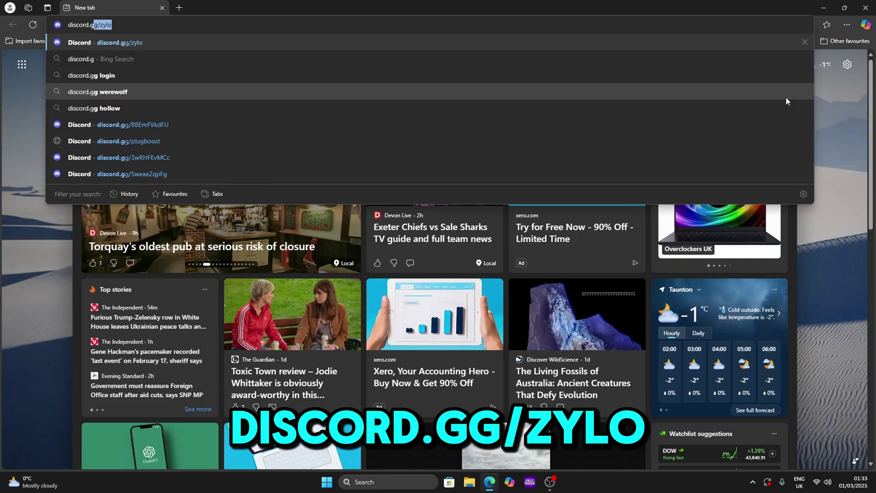
pyautogui.write('gg/zylo')
# - Load the discord.gg/zylo invite link in Microsoft Edge
pyautogui.press('Return')
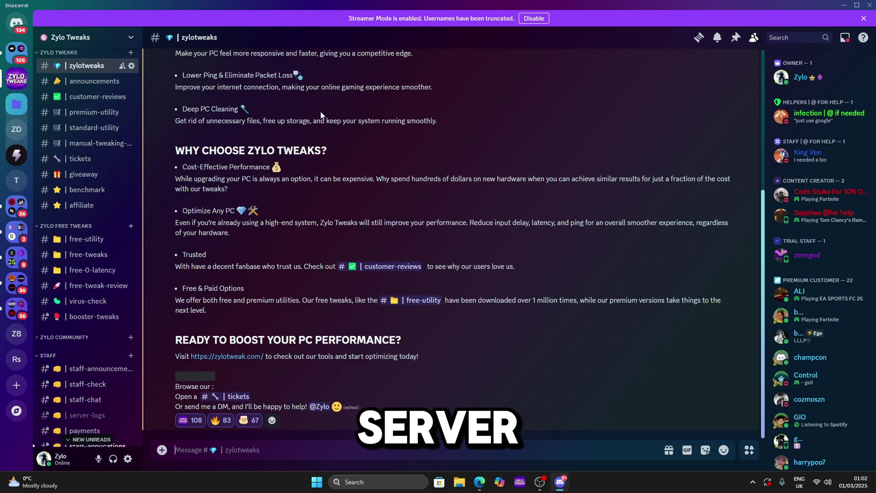
# - Follow the #free-utility channel's DOWNLOAD link to the external site via Visit Site
pyautogui.click(79, 240)
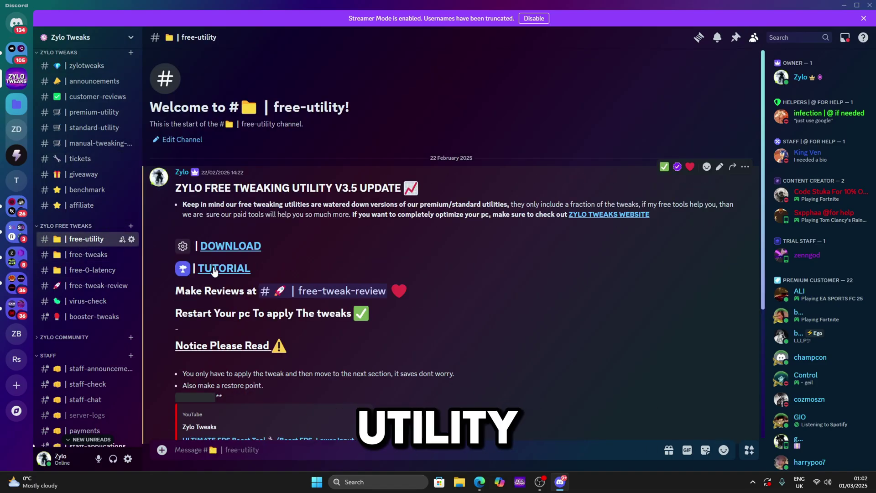
pyautogui.click(231, 247)
pyautogui.click(509, 284)
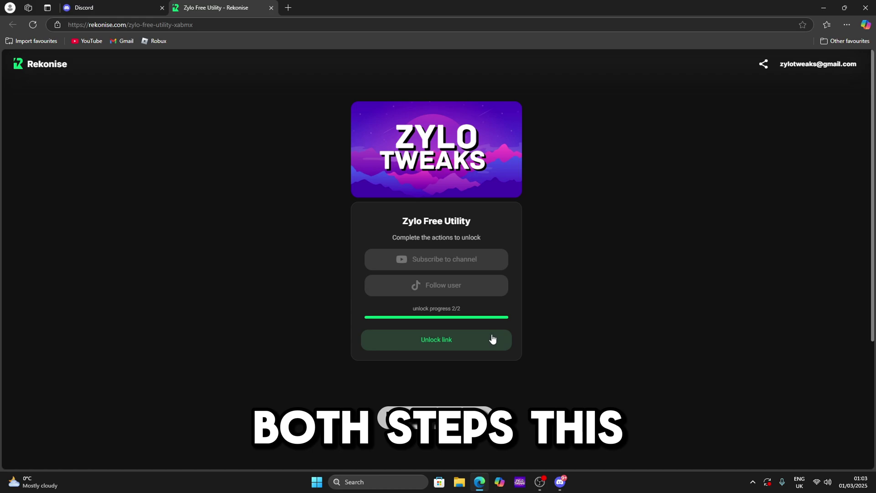
# - Unlock the link, download Zylo Free Utility.zip from Gofile, and bring up Edge's downloads
pyautogui.click(445, 348)
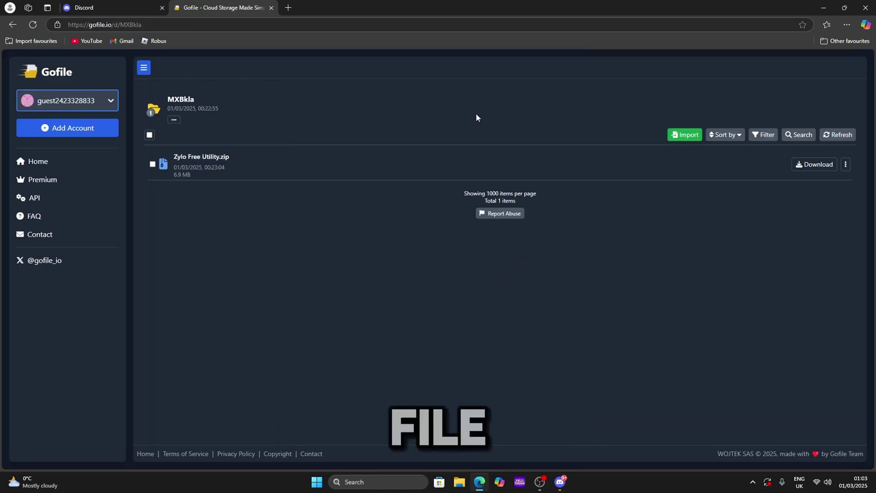
pyautogui.click(819, 165)
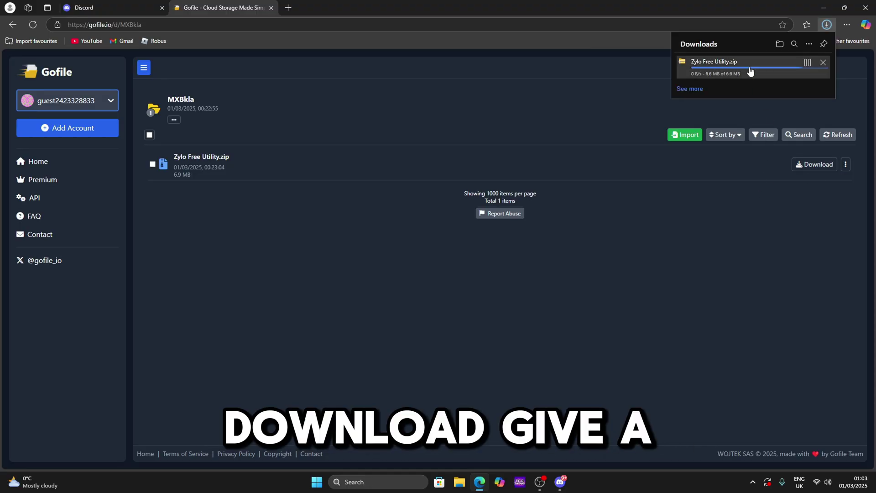
pyautogui.doubleClick(687, 10)
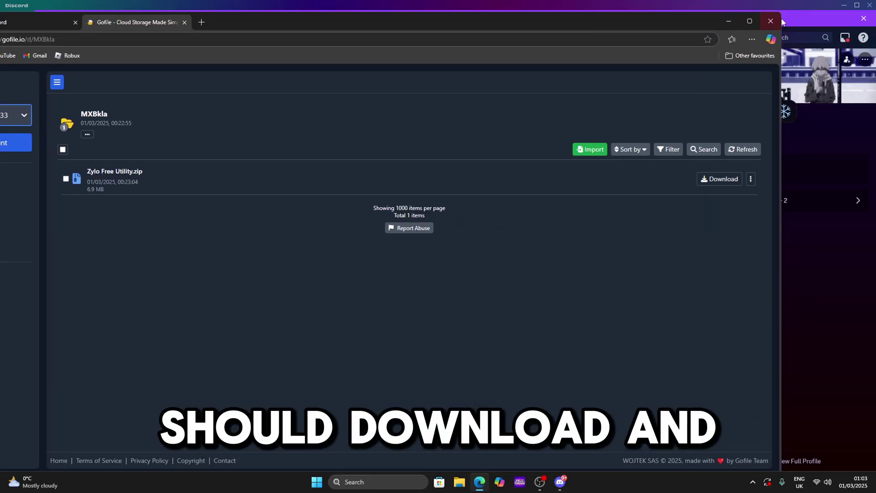
pyautogui.click(844, 5)
pyautogui.click(752, 40)
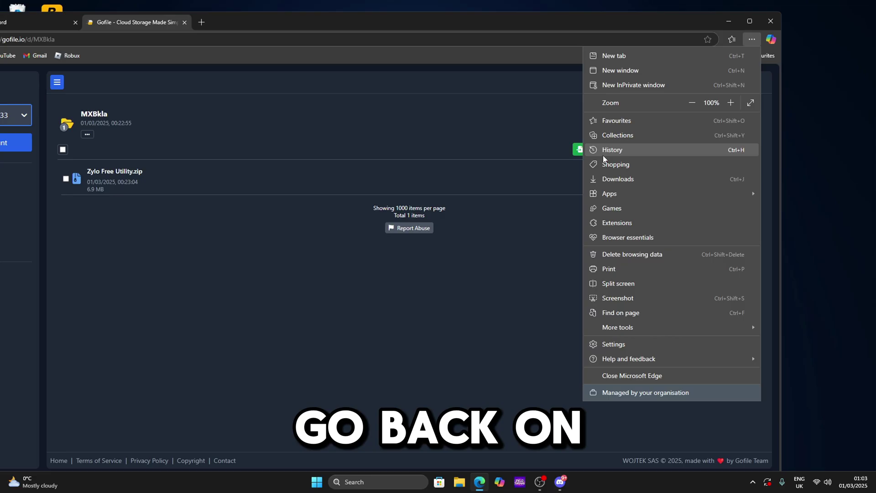
pyautogui.click(611, 179)
# - Drag the zip to the desktop, extract it, and right-click the utility in its inner folder
pyautogui.moveTo(614, 86); pyautogui.dragTo(812, 69)
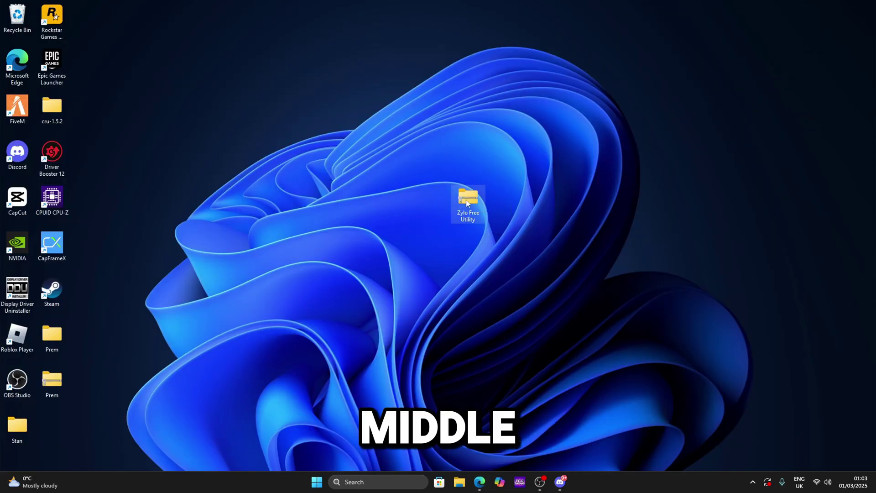
pyautogui.rightClick(469, 203)
pyautogui.click(483, 278)
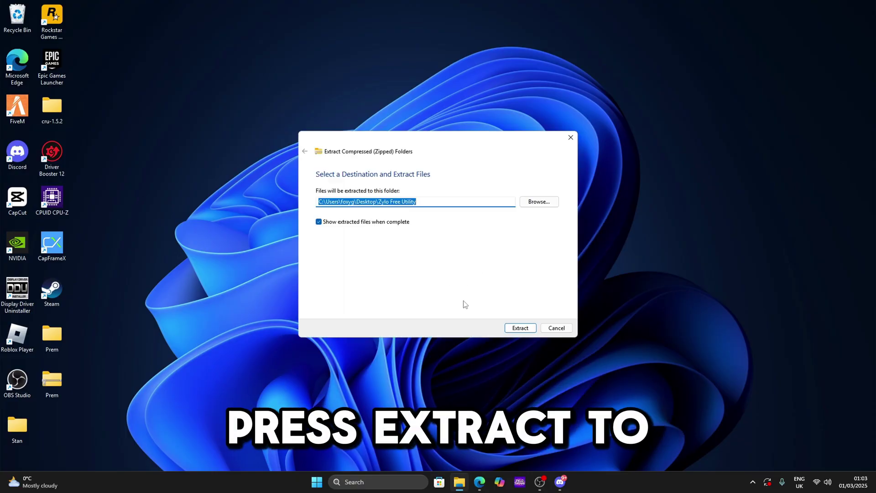
pyautogui.click(521, 326)
pyautogui.doubleClick(265, 83)
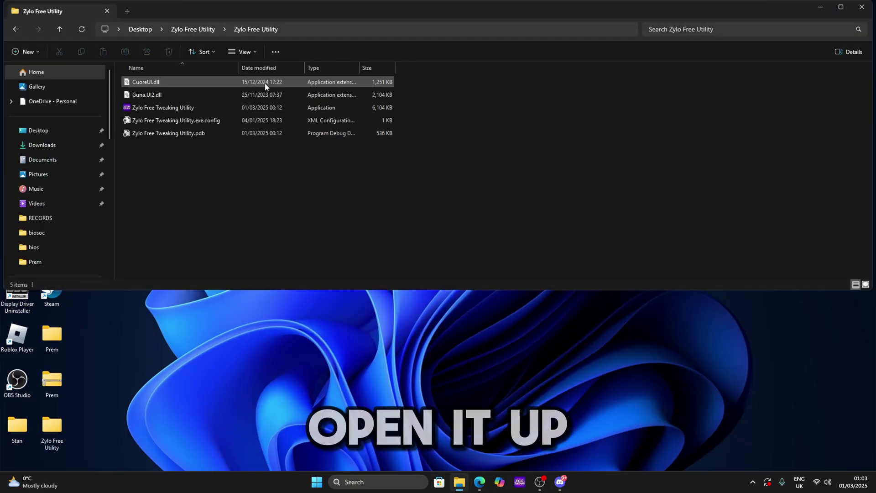
pyautogui.rightClick(167, 110)
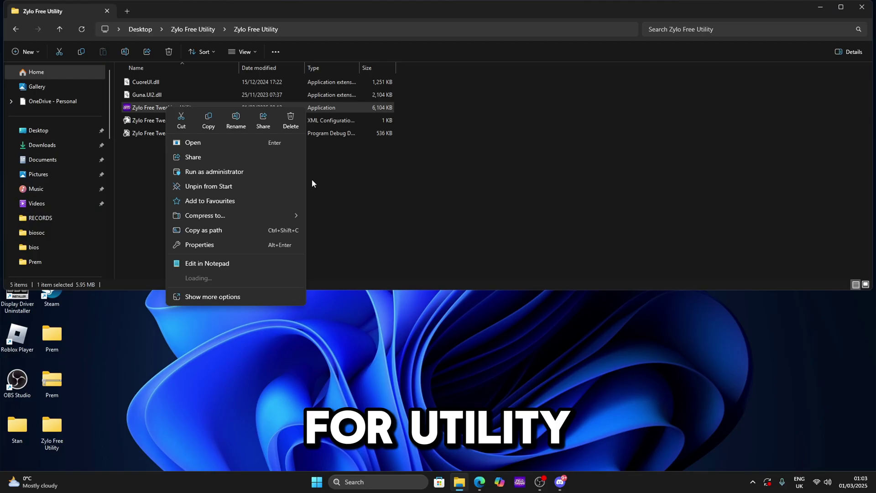
# - Run the utility as administrator and show its General Windows tweaks list
pyautogui.click(197, 173)
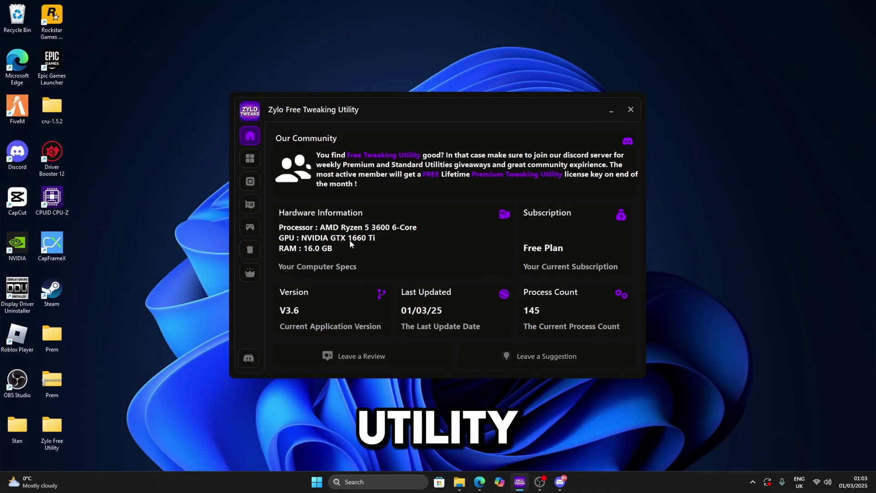
pyautogui.click(250, 159)
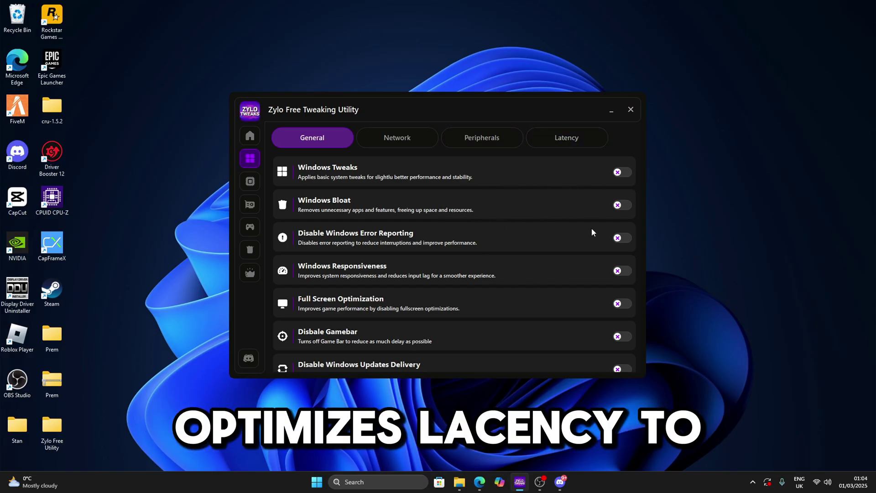
# - Enable the Windows Tweaks toggle and acknowledge its completion message
pyautogui.click(622, 172)
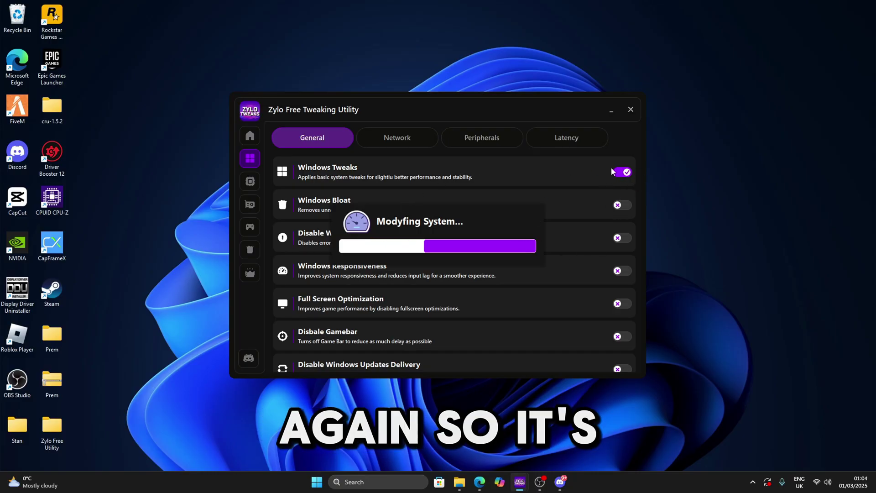
pyautogui.click(435, 252)
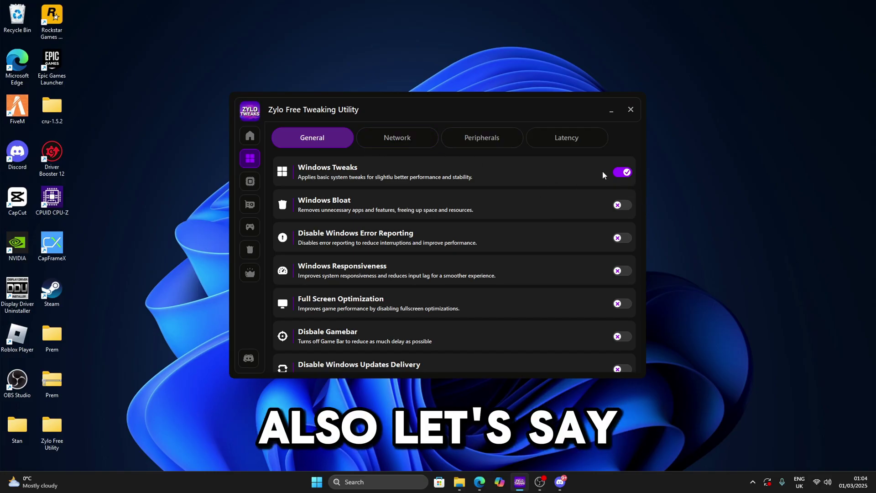
pyautogui.click(401, 149)
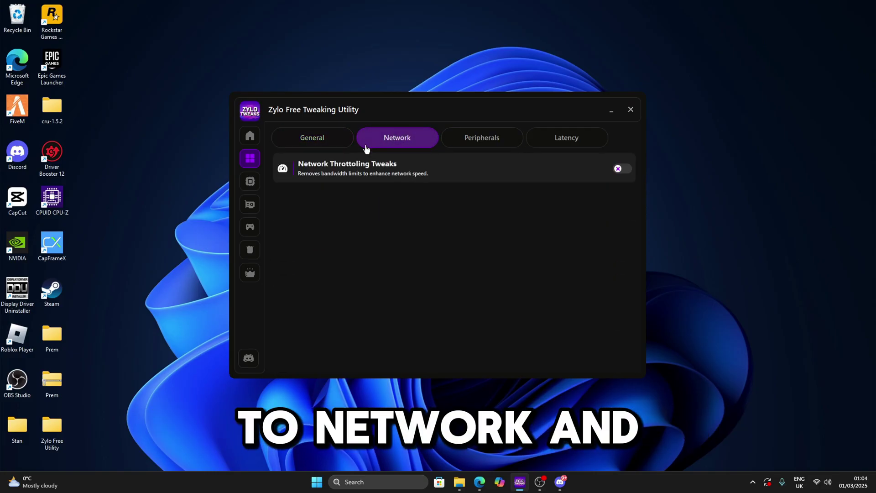
pyautogui.click(313, 141)
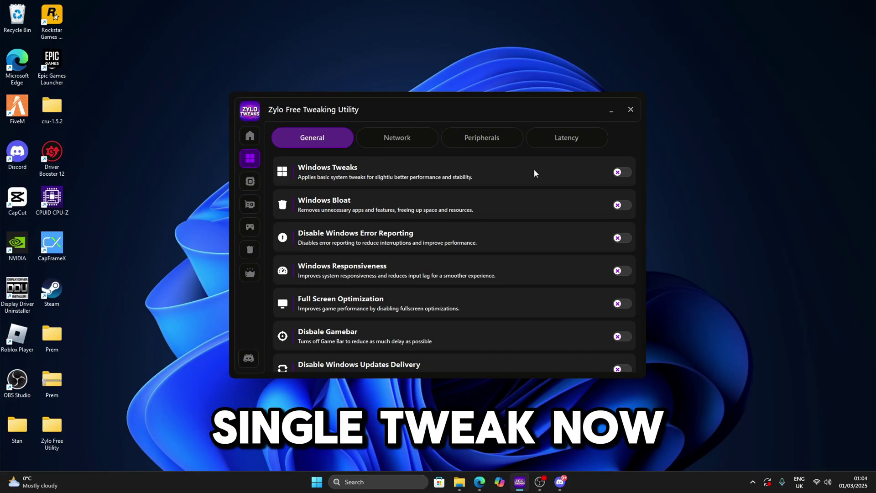
# - Enable the remaining General tweaks down through Kernel Tweaks
pyautogui.click(623, 205)
pyautogui.scroll(-3, 452, 261)
pyautogui.click(448, 251)
pyautogui.scroll(-3, 452, 261)
pyautogui.click(622, 259)
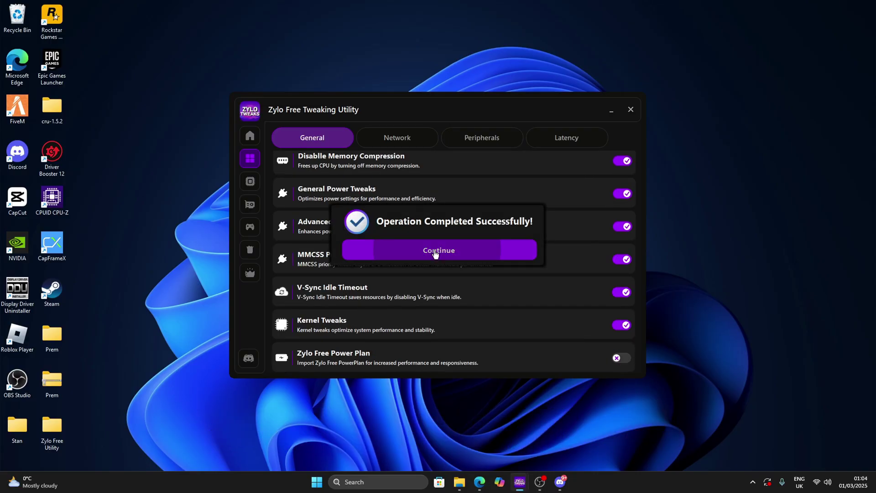
pyautogui.click(435, 252)
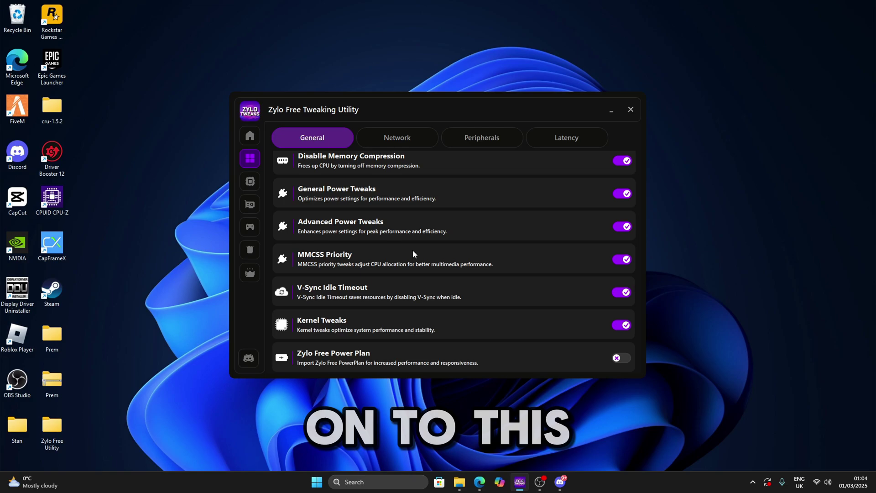
# - Activate Zylo Free Power Plan, close Power Options, and enable all five Network tweaks
pyautogui.click(622, 358)
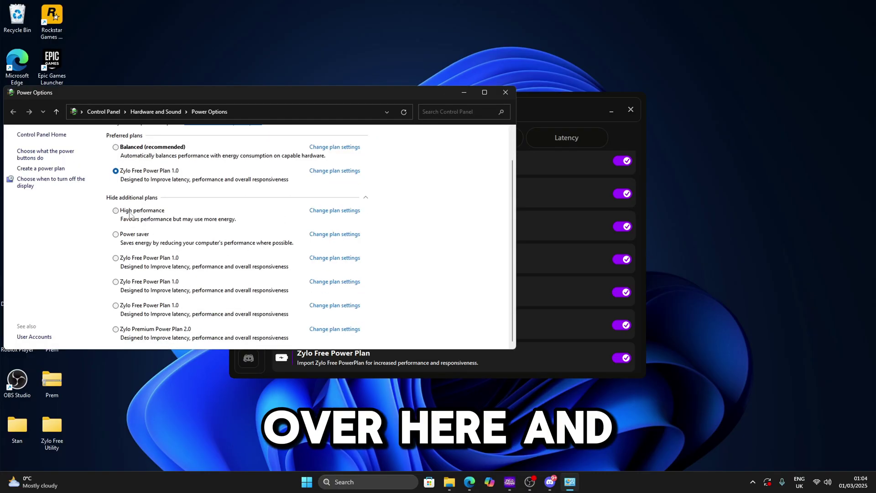
pyautogui.scroll(1, 129, 215)
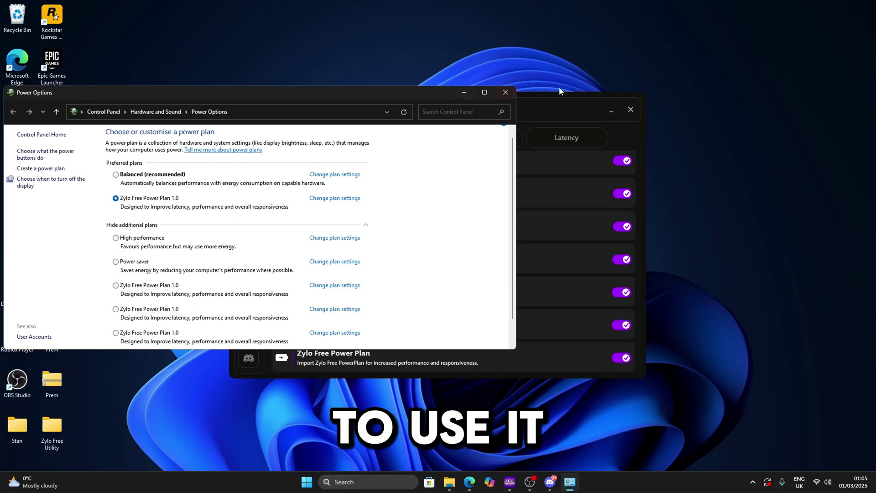
pyautogui.click(505, 92)
pyautogui.scroll(5, 490, 227)
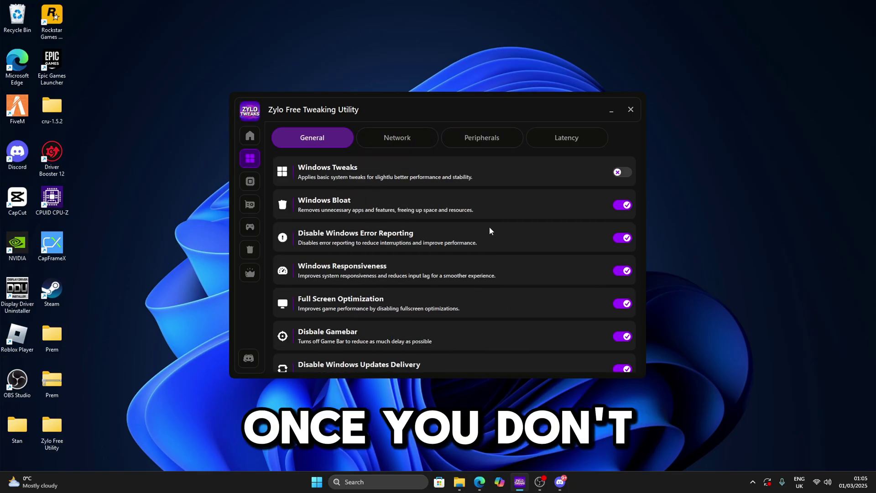
pyautogui.click(397, 137)
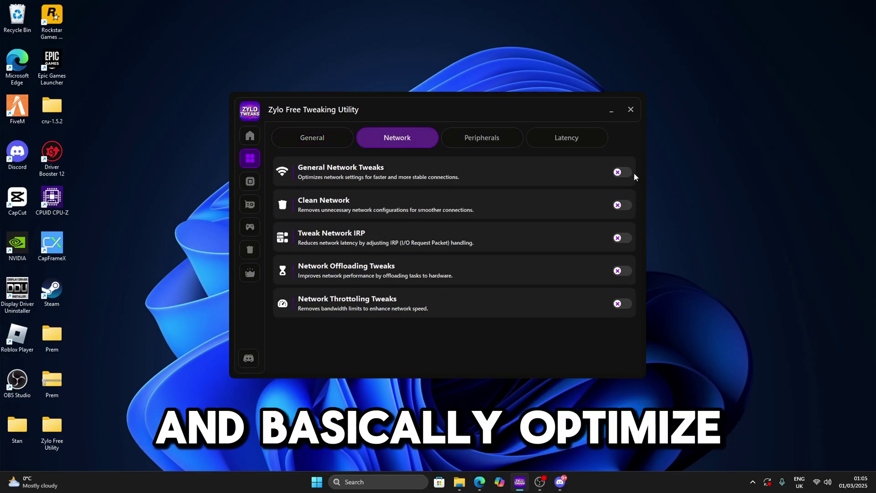
pyautogui.click(623, 172)
pyautogui.click(623, 205)
pyautogui.click(623, 238)
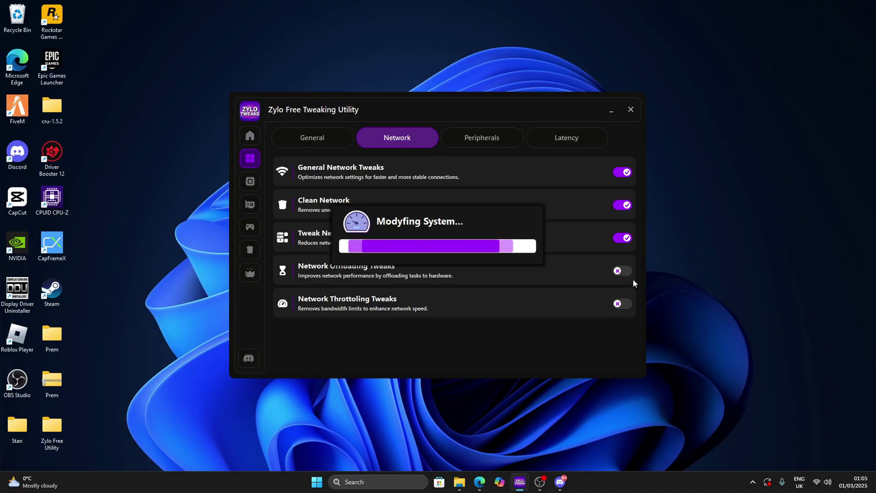
pyautogui.click(418, 251)
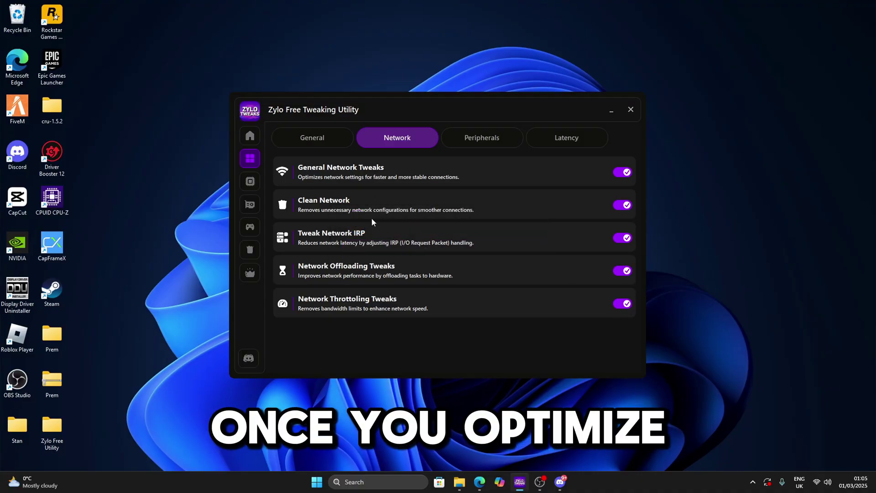
# - Turn on all five Peripherals tweaks, including General Mouse Tweaks
pyautogui.click(483, 138)
pyautogui.click(623, 172)
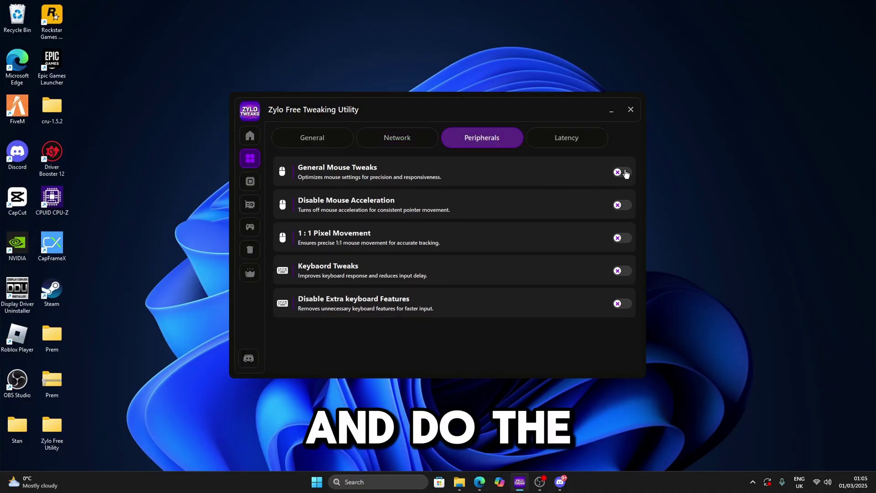
pyautogui.click(622, 205)
pyautogui.click(451, 251)
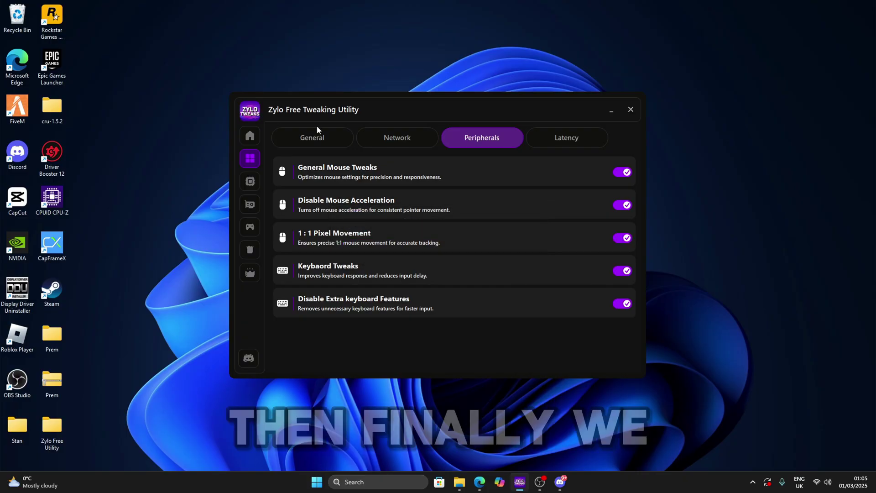
# - Turn on all three Latency tweaks
pyautogui.click(566, 140)
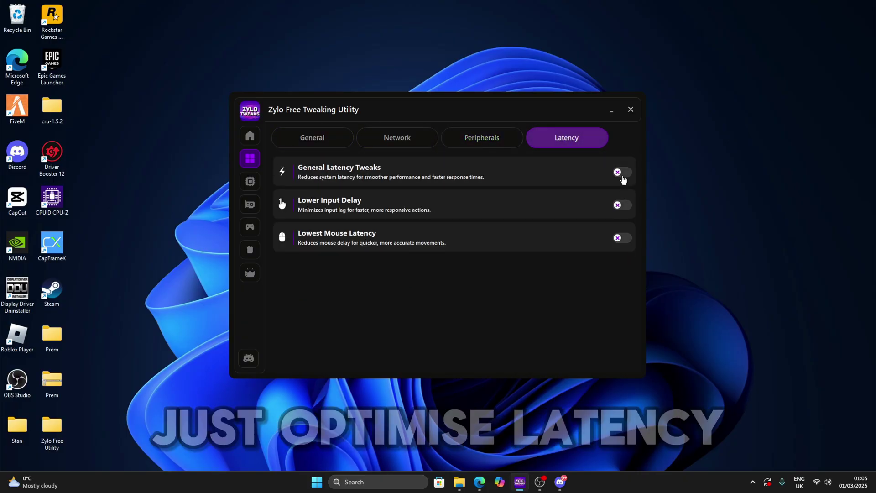
pyautogui.click(623, 172)
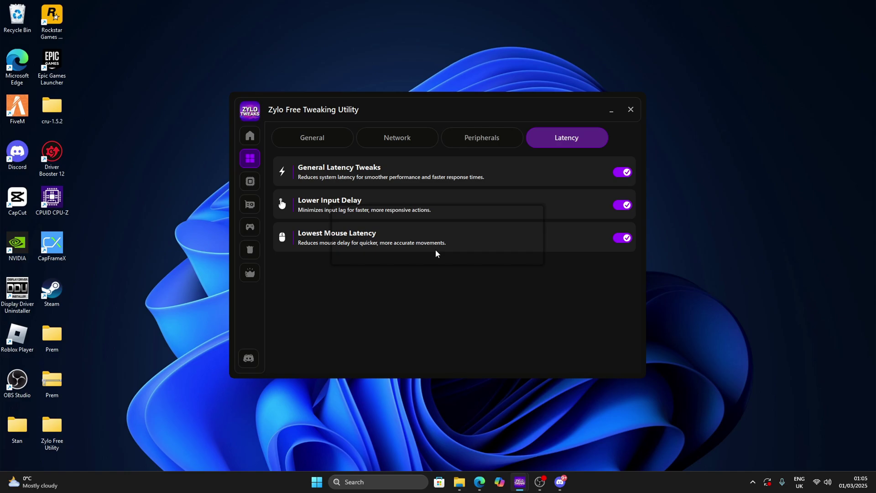
pyautogui.click(436, 253)
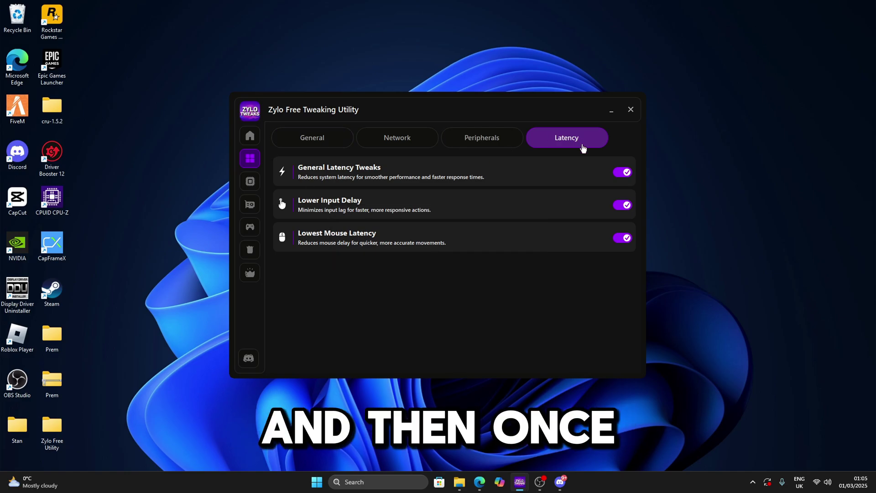
# - Enable AMD CPU Tweaks and the other CPU tweaks, then show the Nvidia GPU list
pyautogui.click(250, 181)
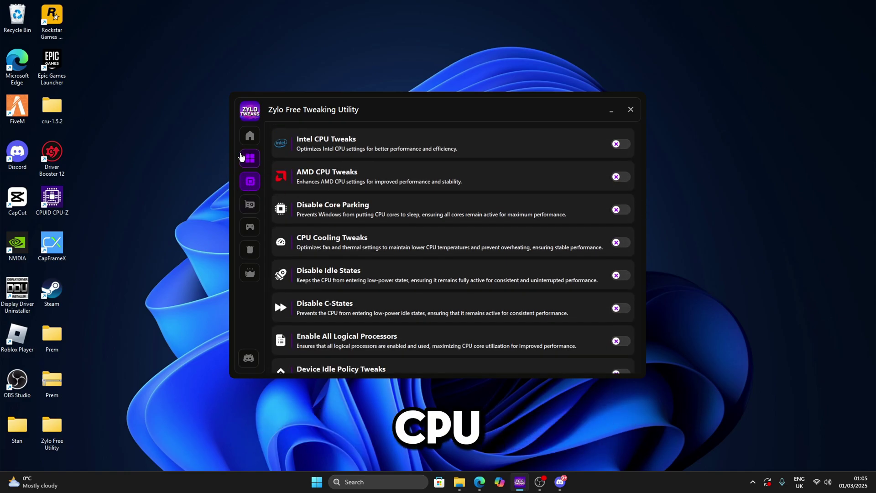
pyautogui.click(250, 135)
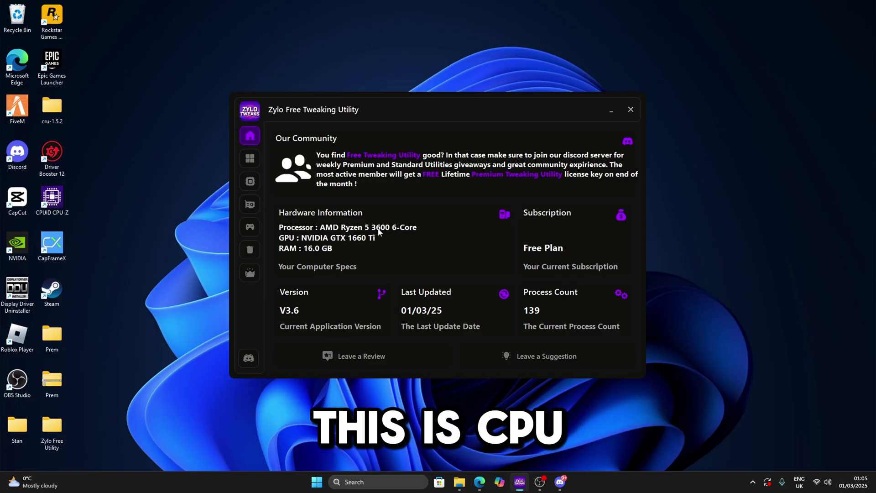
pyautogui.click(250, 181)
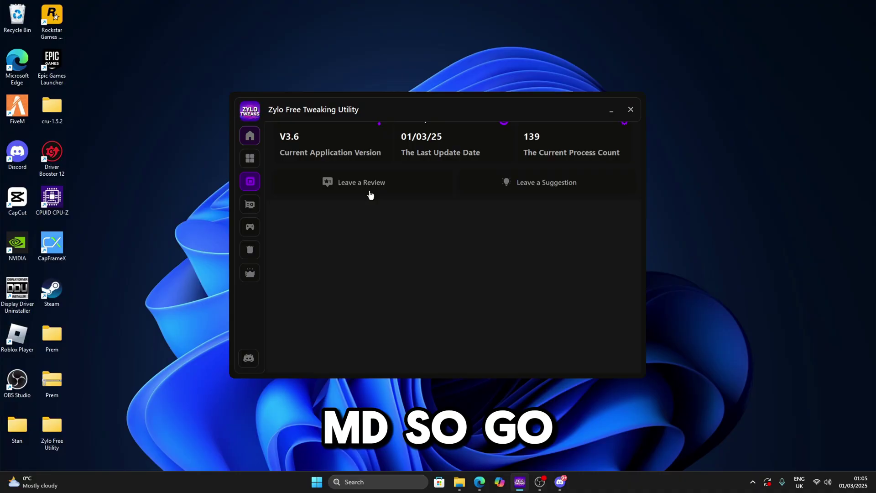
pyautogui.click(621, 177)
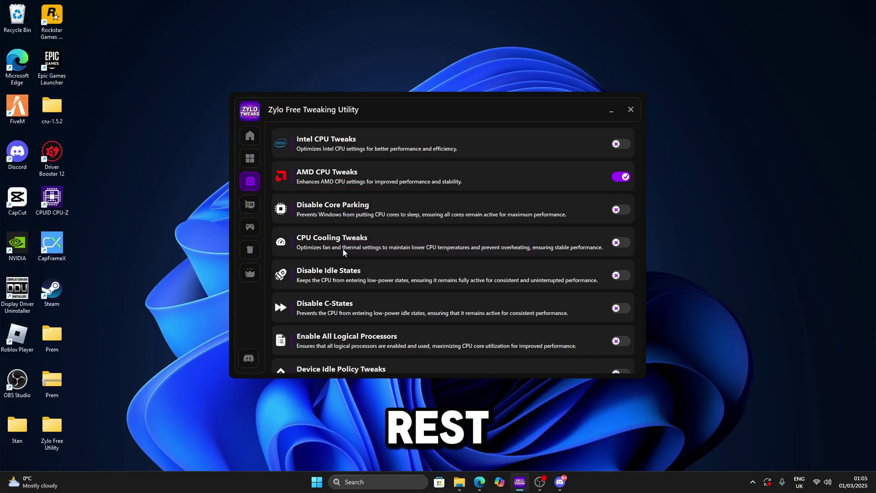
pyautogui.scroll(-2, 628, 239)
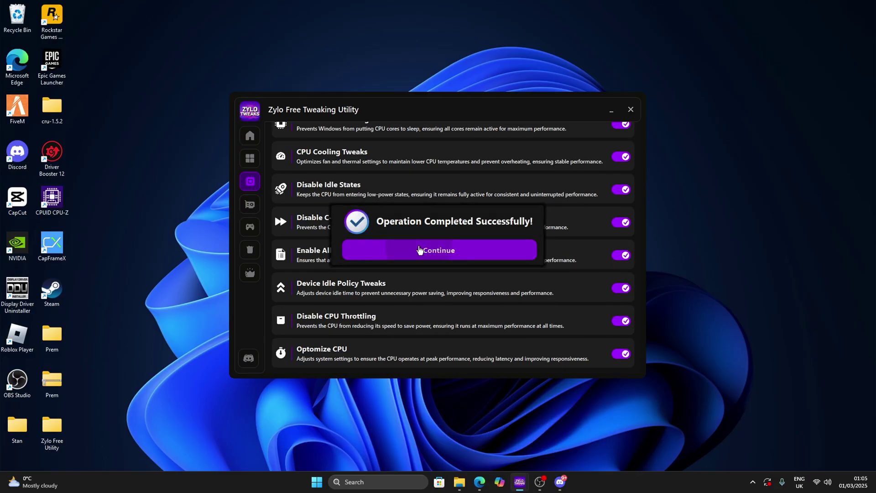
pyautogui.click(420, 251)
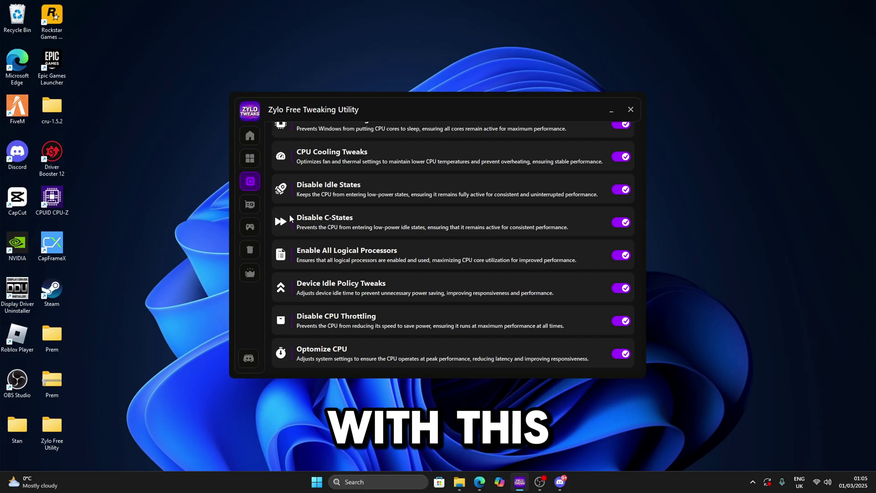
pyautogui.click(251, 205)
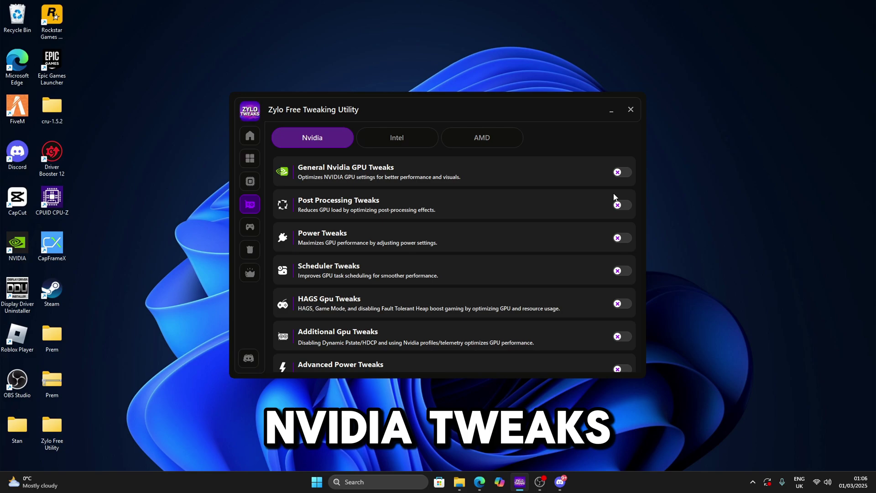
# - Enable all Nvidia GPU tweaks and run the Fortnite game booster
pyautogui.click(623, 172)
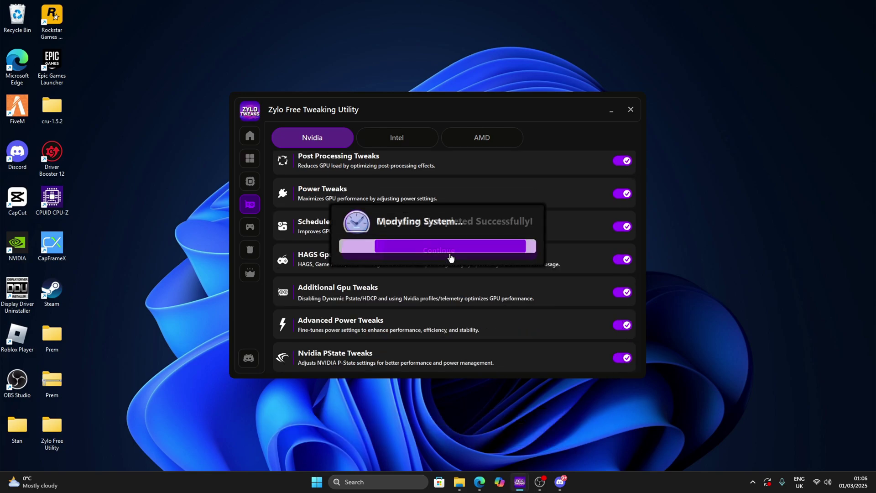
pyautogui.click(442, 251)
pyautogui.scroll(1, 411, 263)
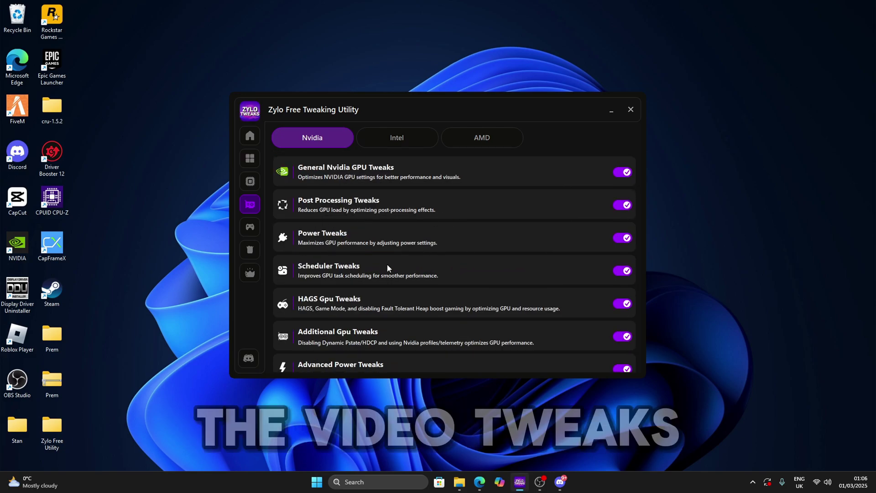
pyautogui.click(250, 226)
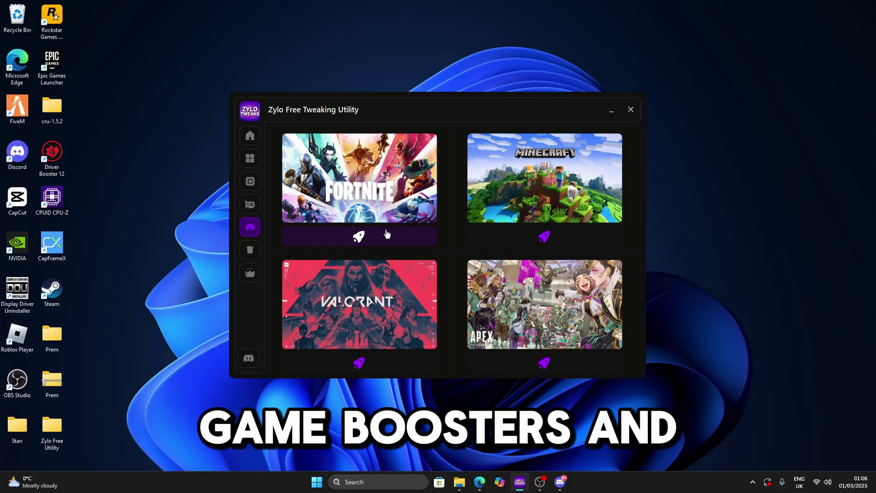
pyautogui.click(387, 235)
pyautogui.click(438, 249)
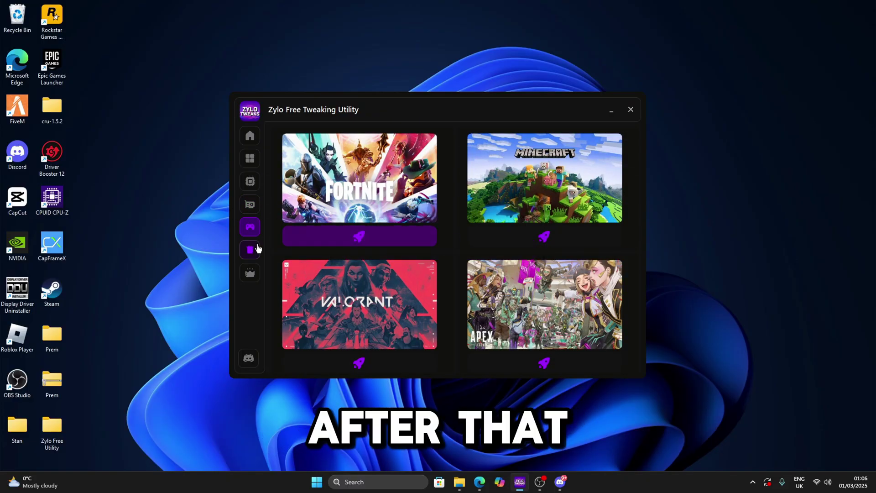
pyautogui.click(257, 248)
# - Enable Clean Recycle Bin, Temp, DNS Cache and Update Cache, then dismiss the completion message
pyautogui.click(620, 170)
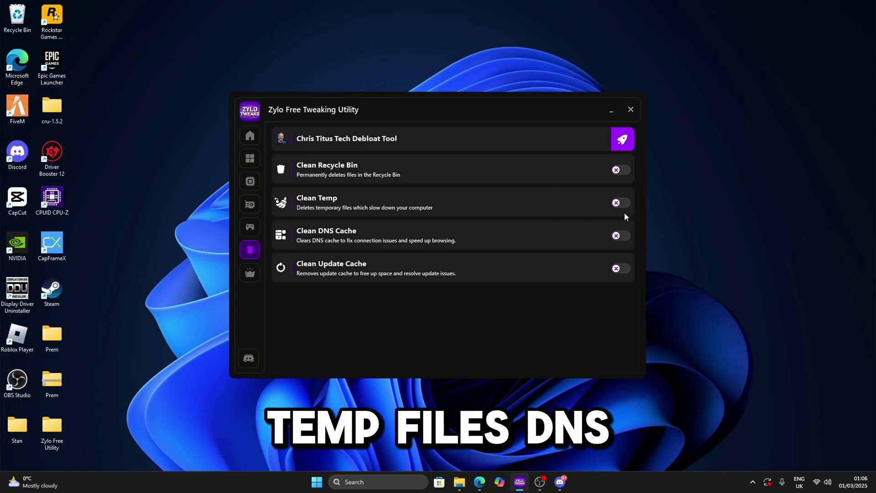
pyautogui.click(621, 169)
pyautogui.click(620, 203)
pyautogui.click(620, 236)
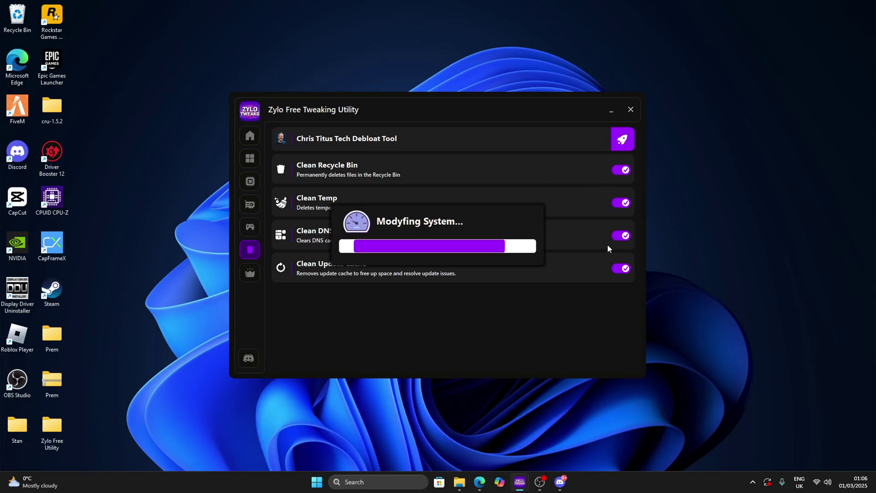
pyautogui.click(431, 251)
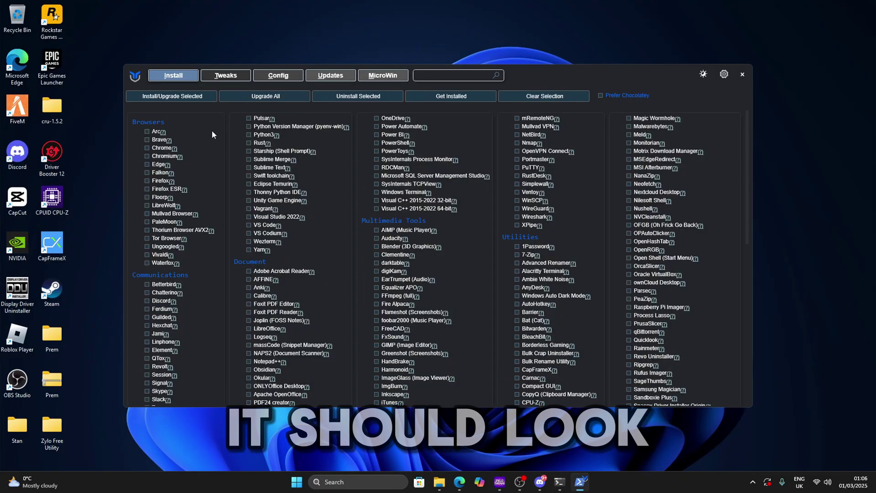
# - Run WinUtil's Standard essential tweaks and acknowledge the Disk Space Notification
pyautogui.click(222, 81)
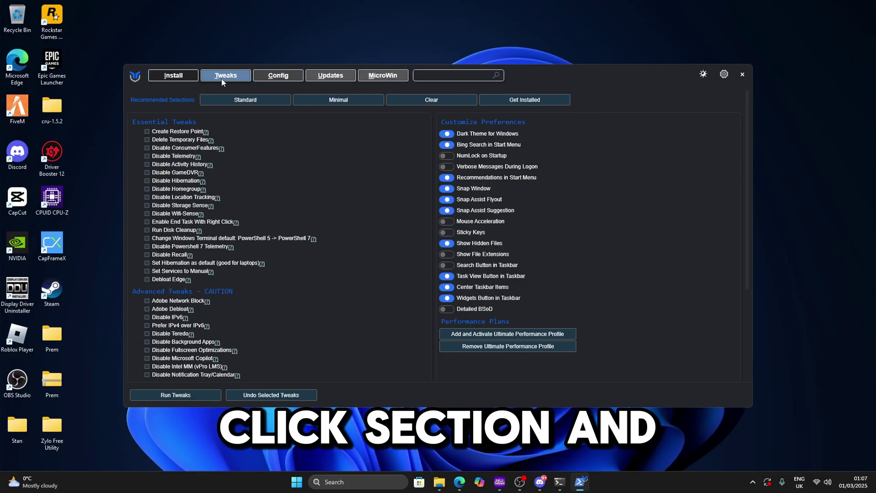
pyautogui.click(244, 102)
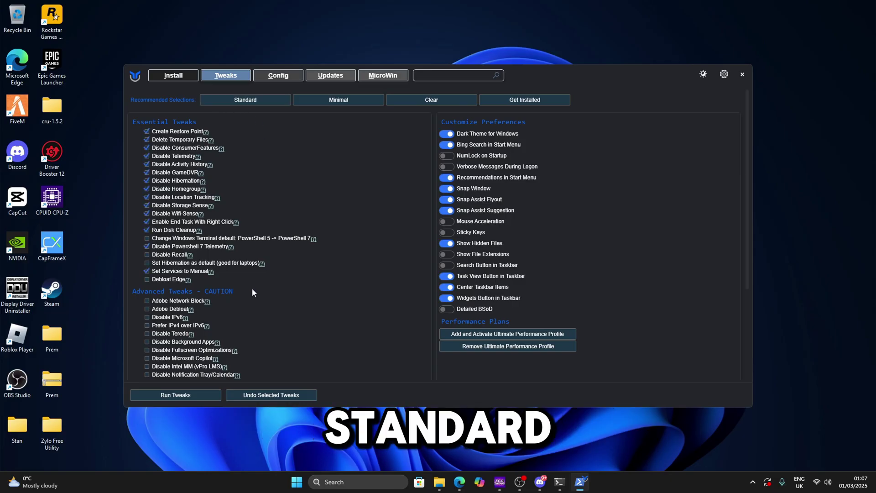
pyautogui.click(175, 396)
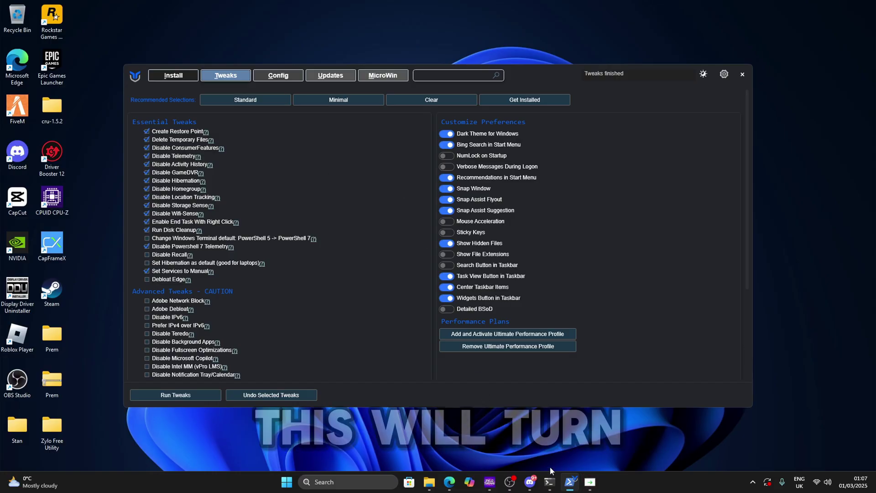
pyautogui.click(590, 482)
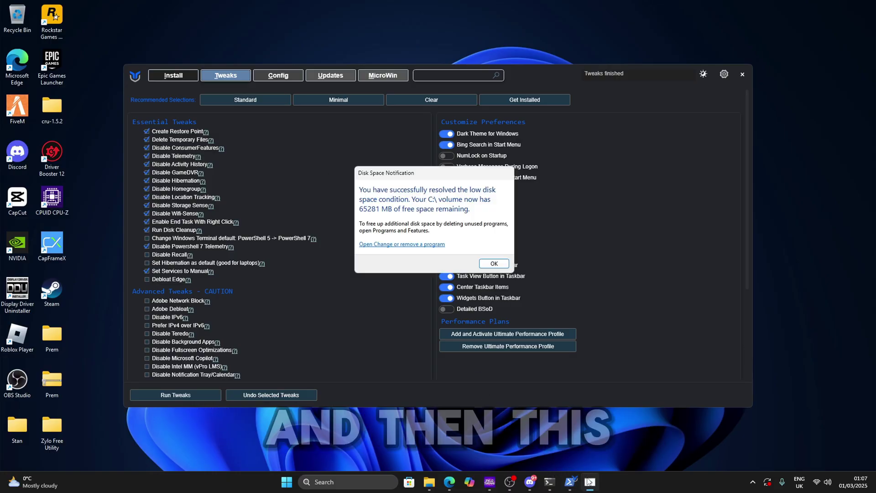
pyautogui.click(494, 264)
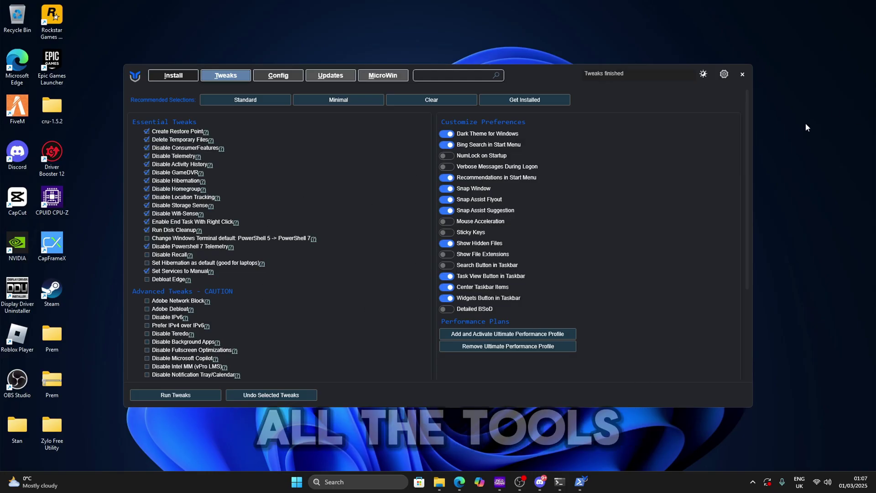
# - Close the WinUtil window, then the Zylo Free Tweaking Utility window
pyautogui.click(742, 74)
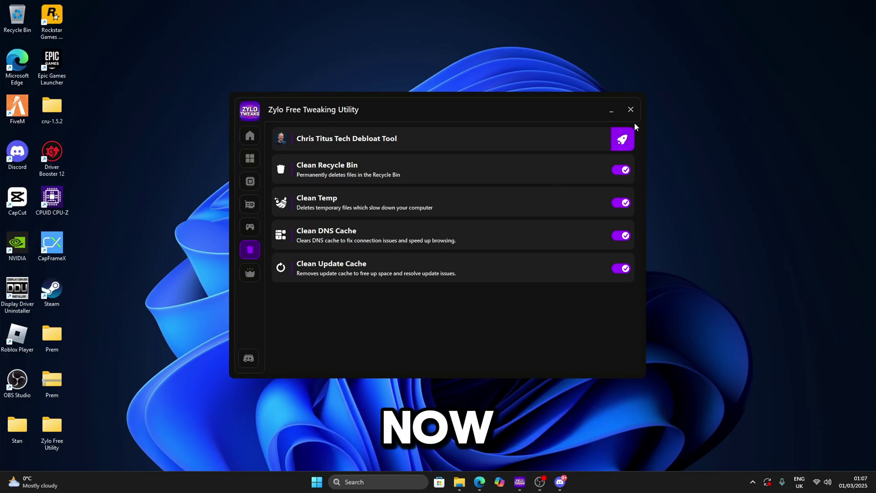
pyautogui.click(631, 110)
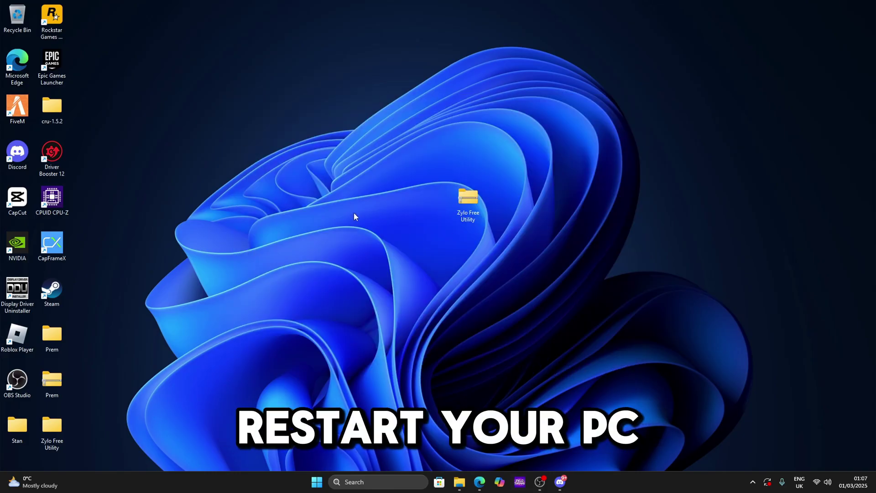